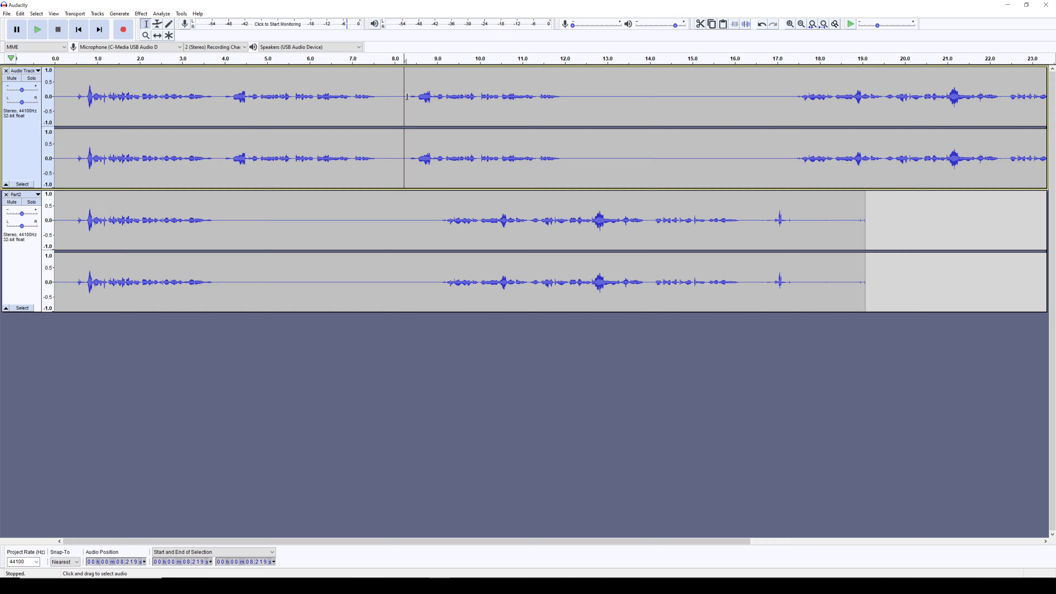
Step: Silence the upper track between about 8.1 and 12.2 seconds, and undo the silencing
drag(398, 104, 573, 104)
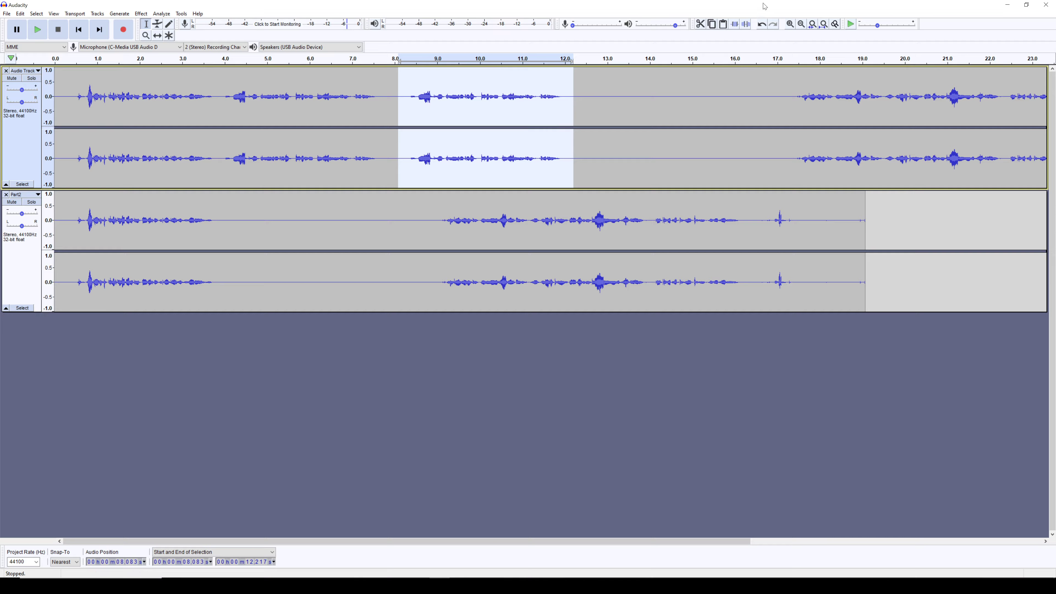
click(748, 26)
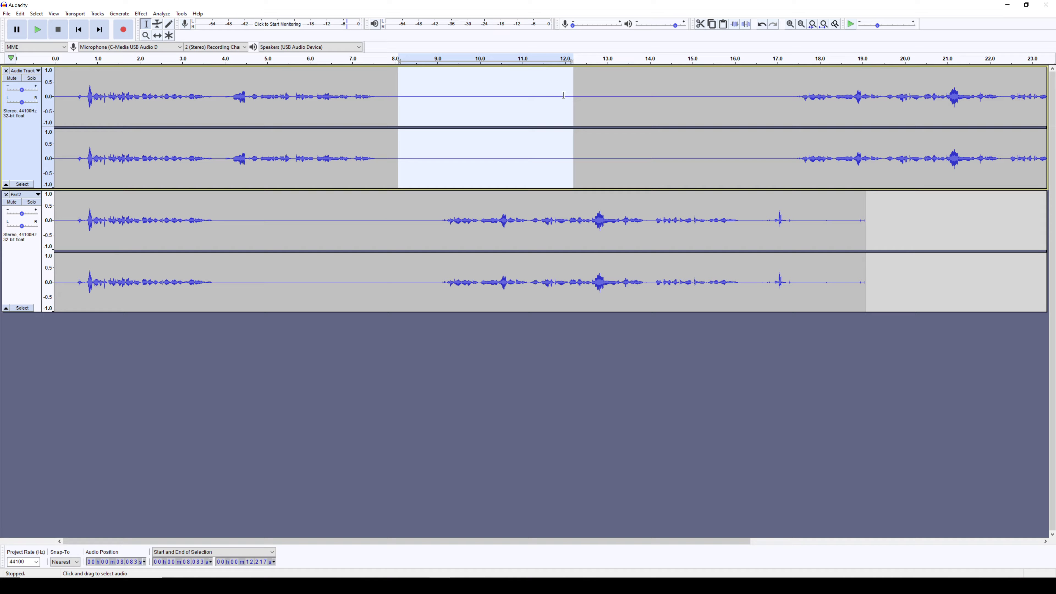
click(20, 14)
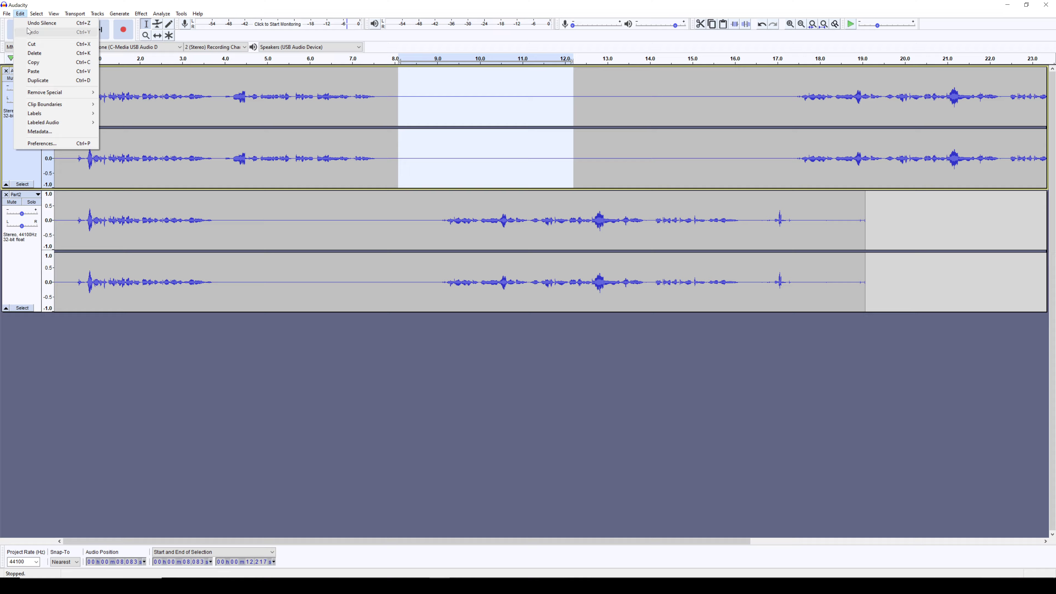
click(41, 23)
Step: Cut the section between about 8.0 and 12.3 seconds out of both tracks
click(577, 106)
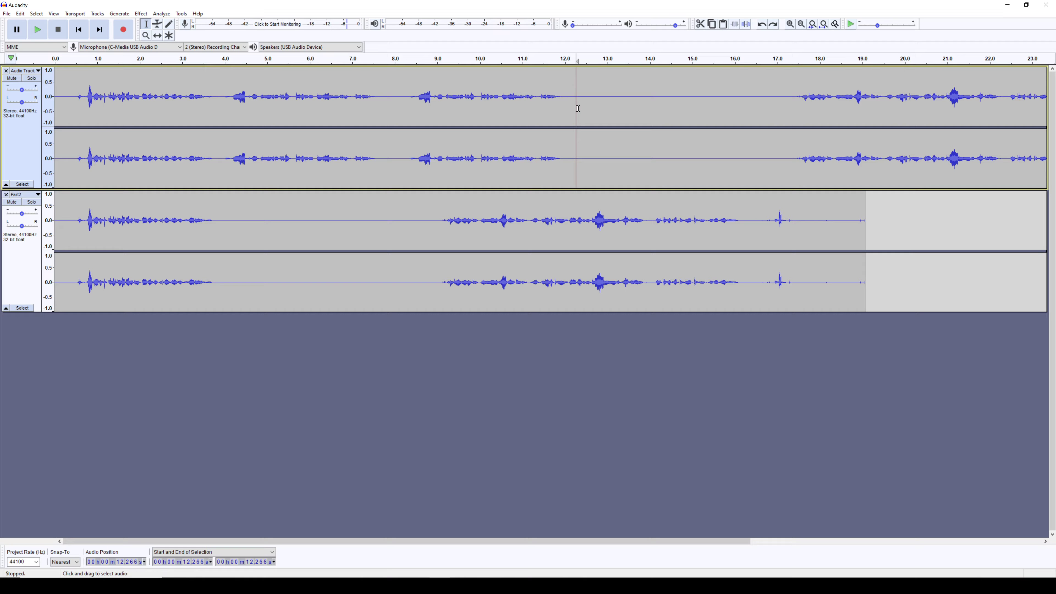
drag(396, 98, 570, 264)
drag(570, 201, 578, 125)
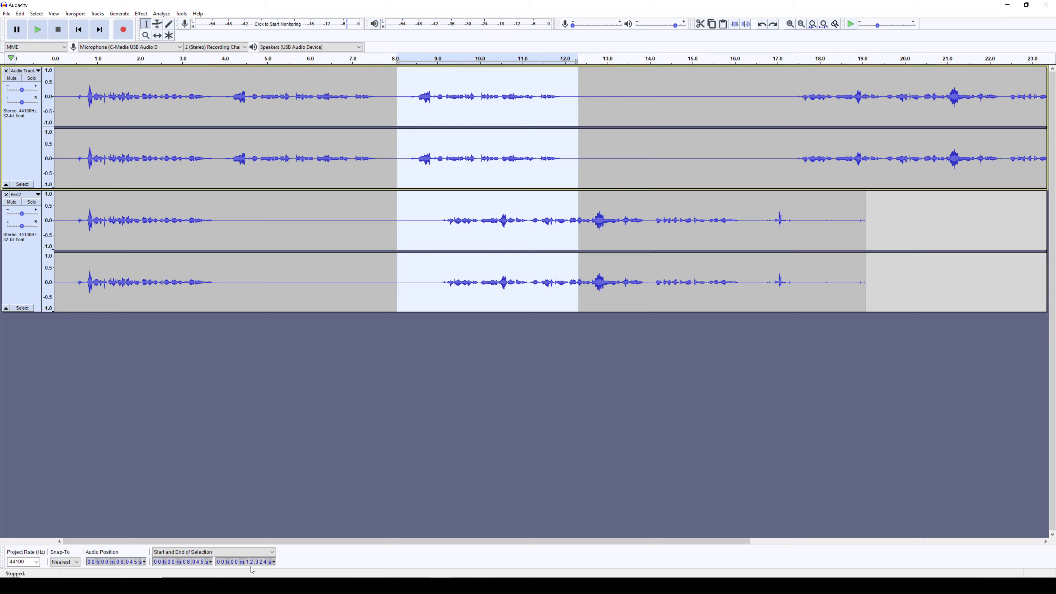
click(700, 25)
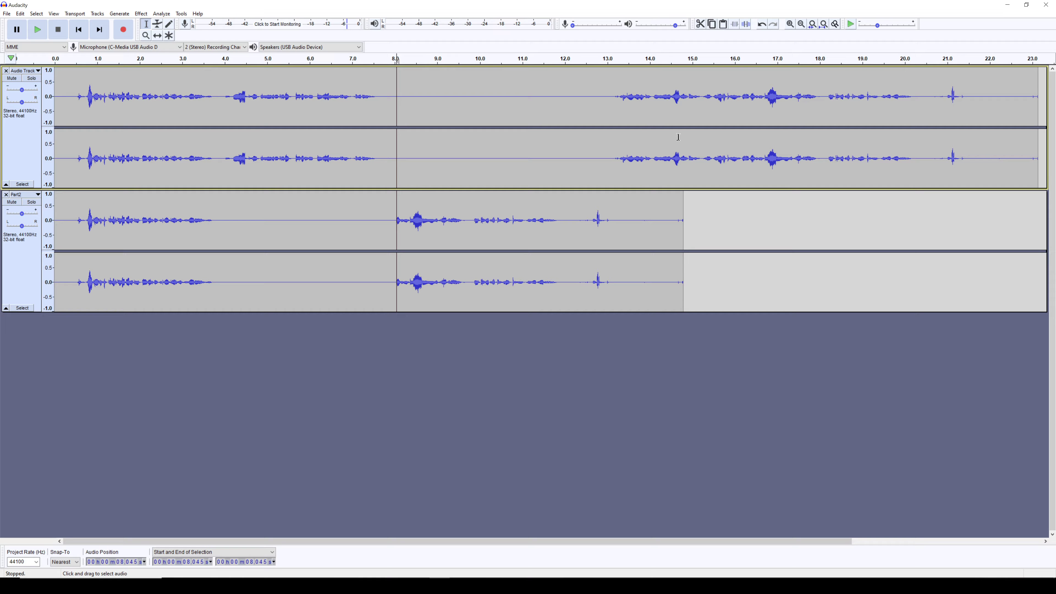
Step: Paste the cut audio into the upper track at about 17.4 seconds, and undo the paste
click(792, 118)
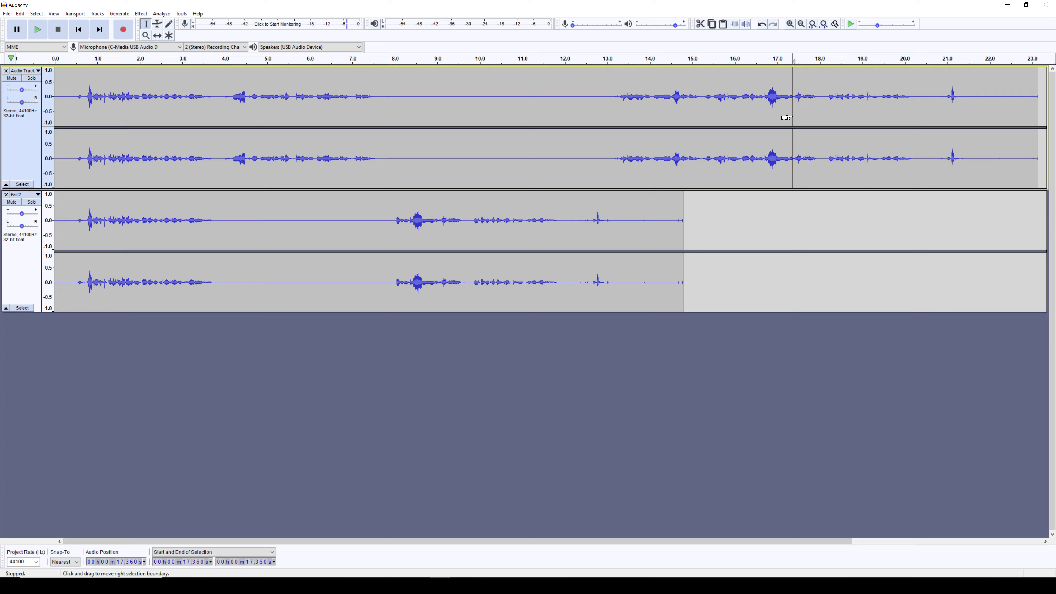
click(723, 24)
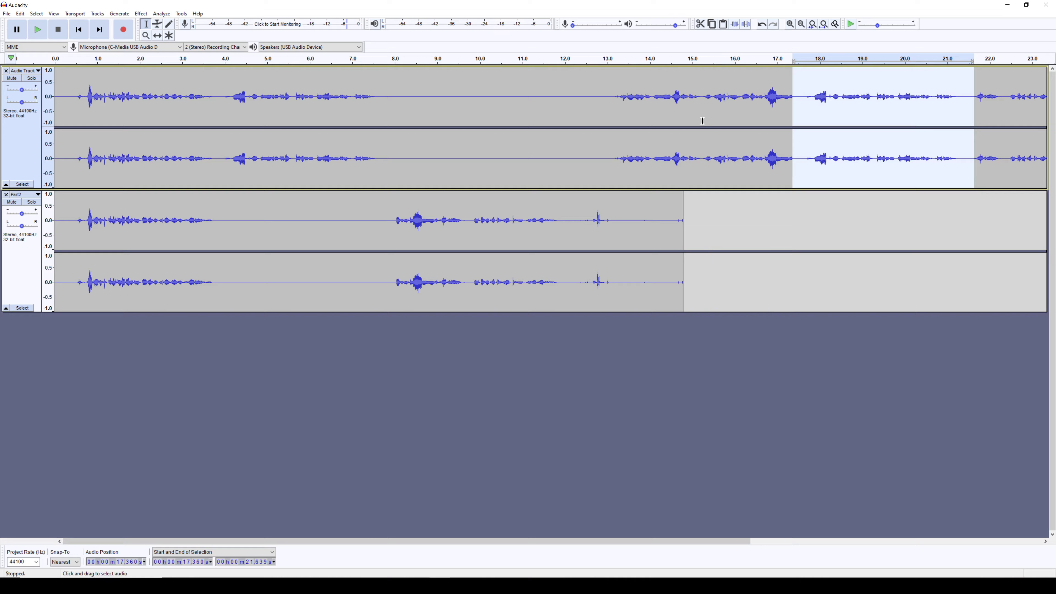
click(794, 207)
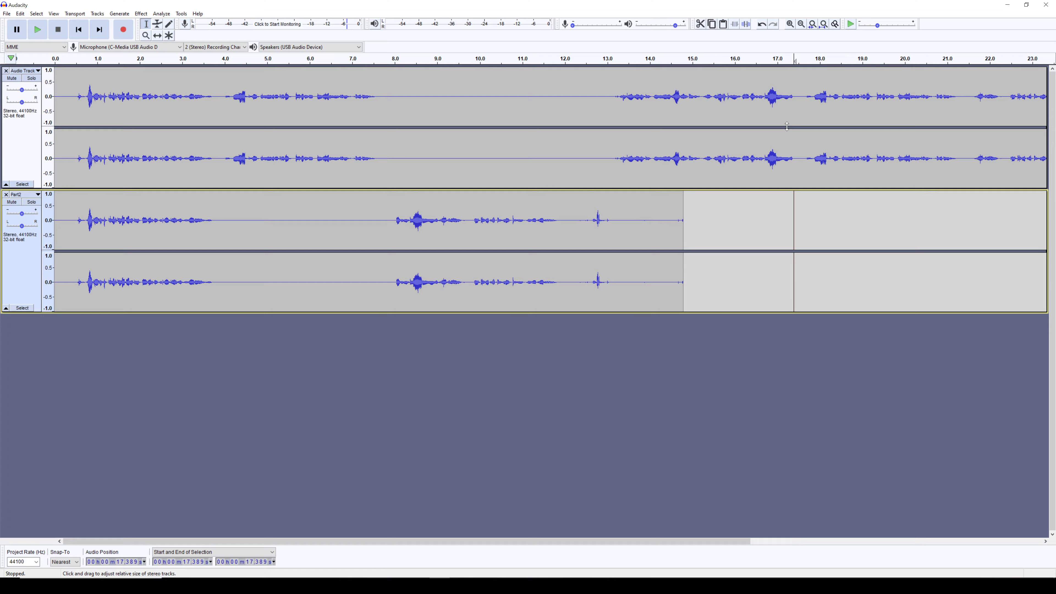
click(25, 15)
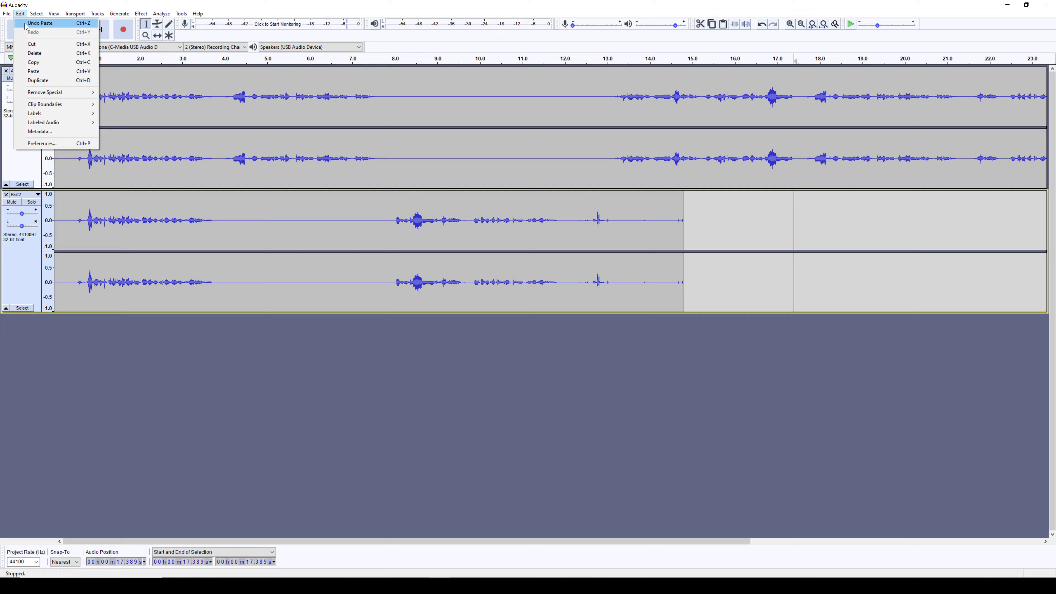
click(45, 24)
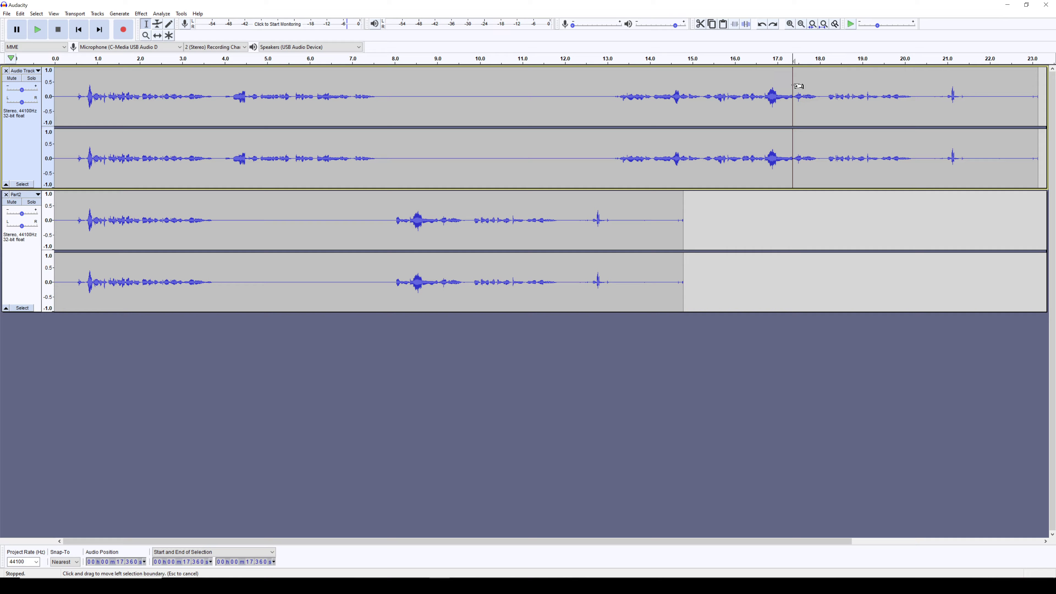
Step: Paste the cut audio over both tracks from about 17.4 to 19.9 seconds, and undo the paste
drag(794, 88, 899, 247)
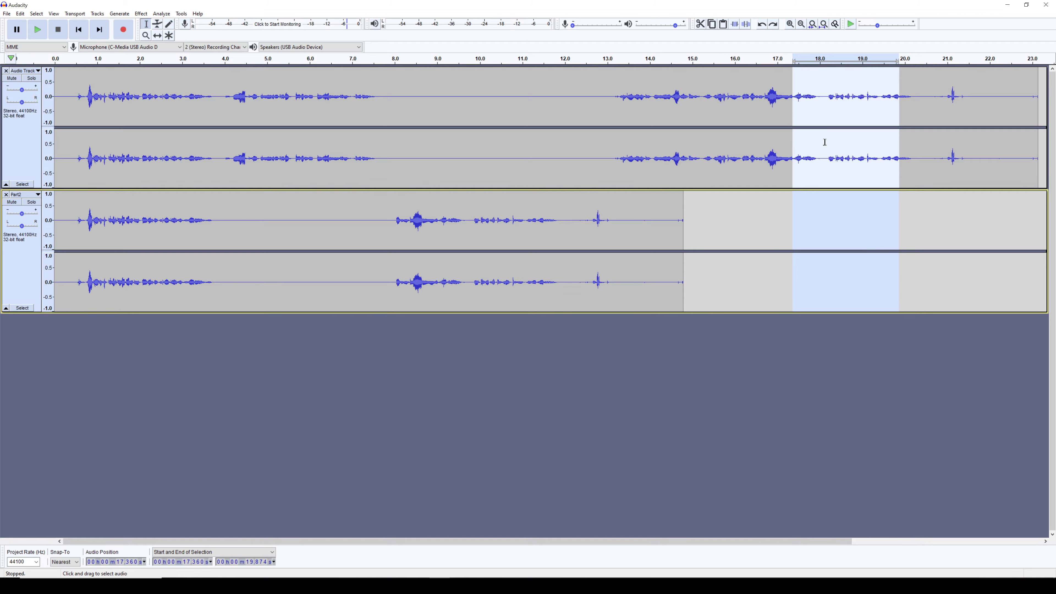
click(724, 25)
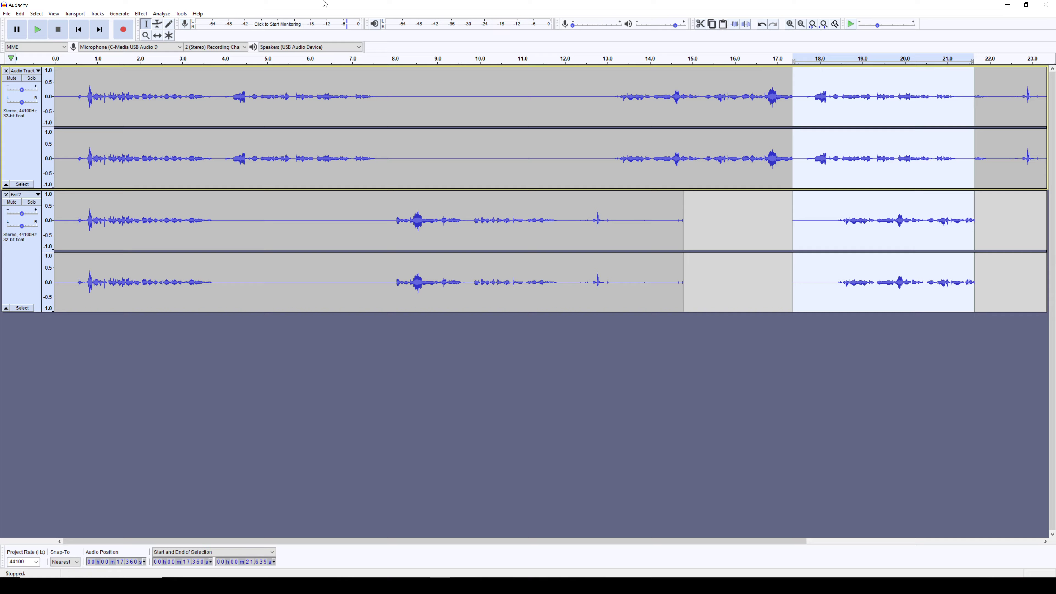
click(20, 14)
click(40, 23)
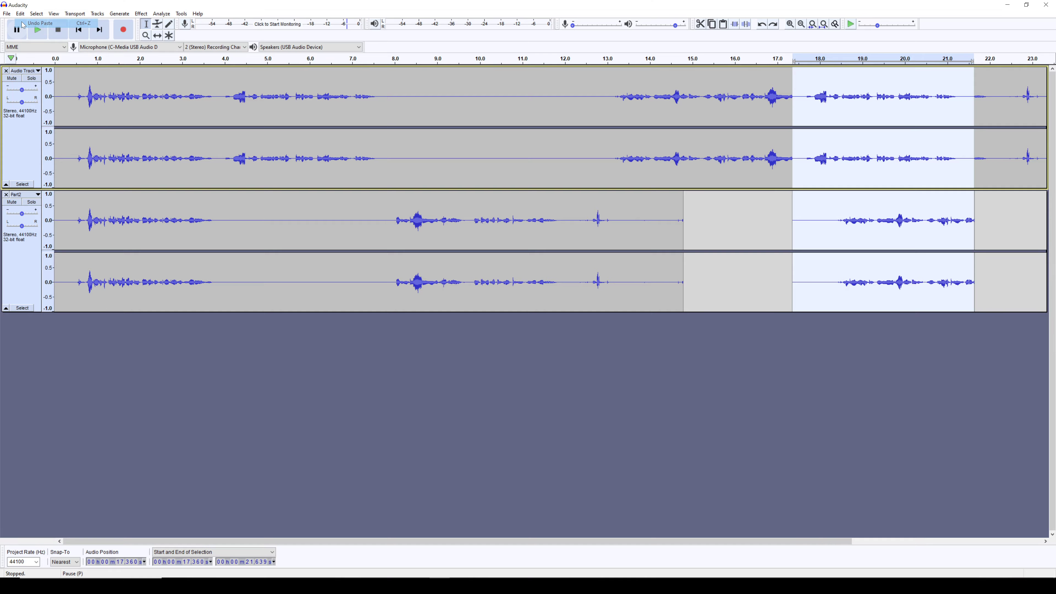
Step: Undo the cut made in both tracks and clear the time selection
click(20, 14)
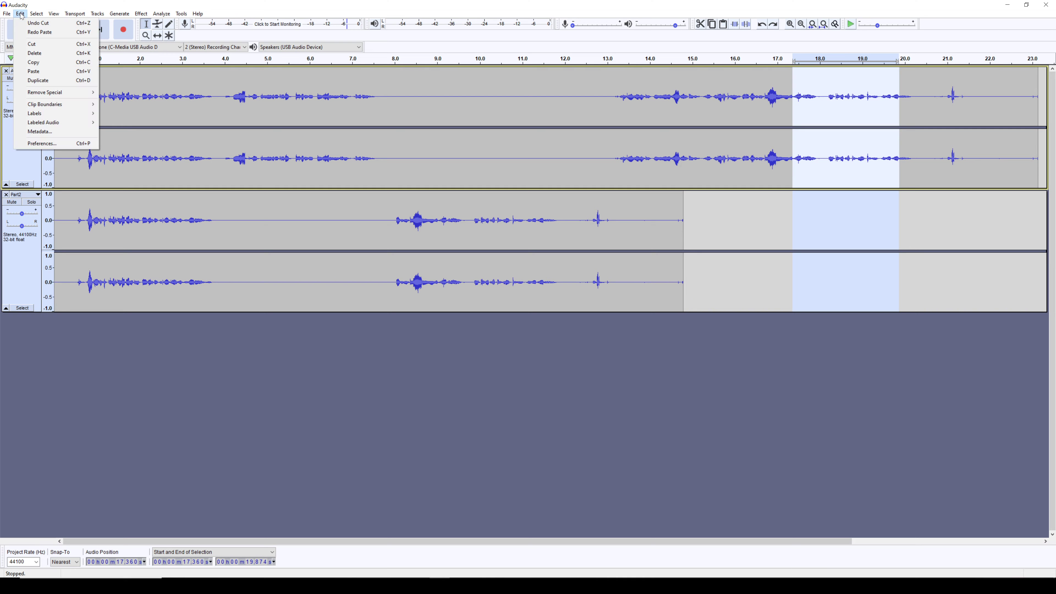
click(39, 22)
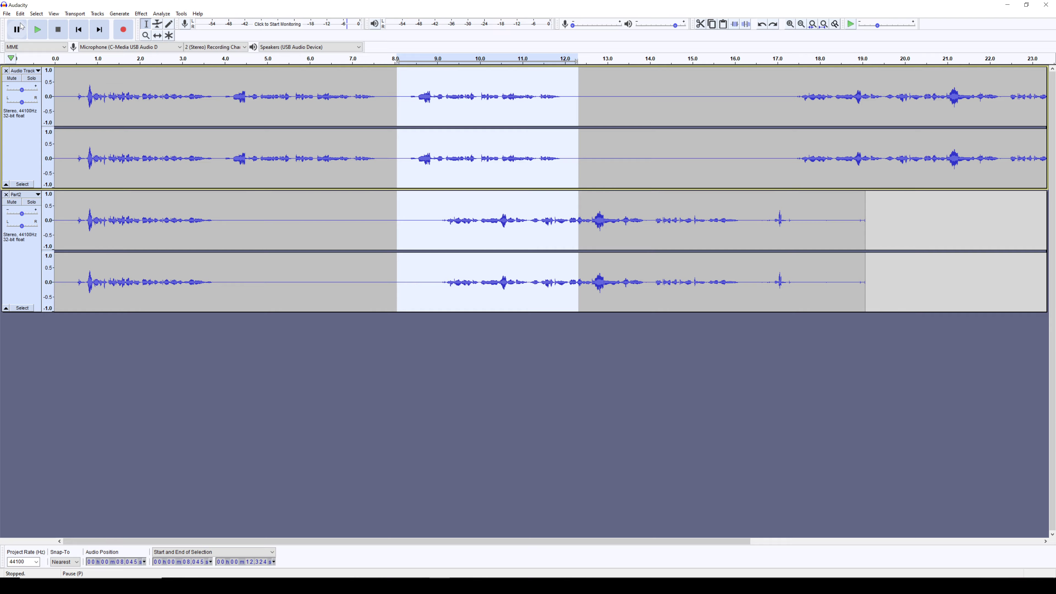
click(597, 167)
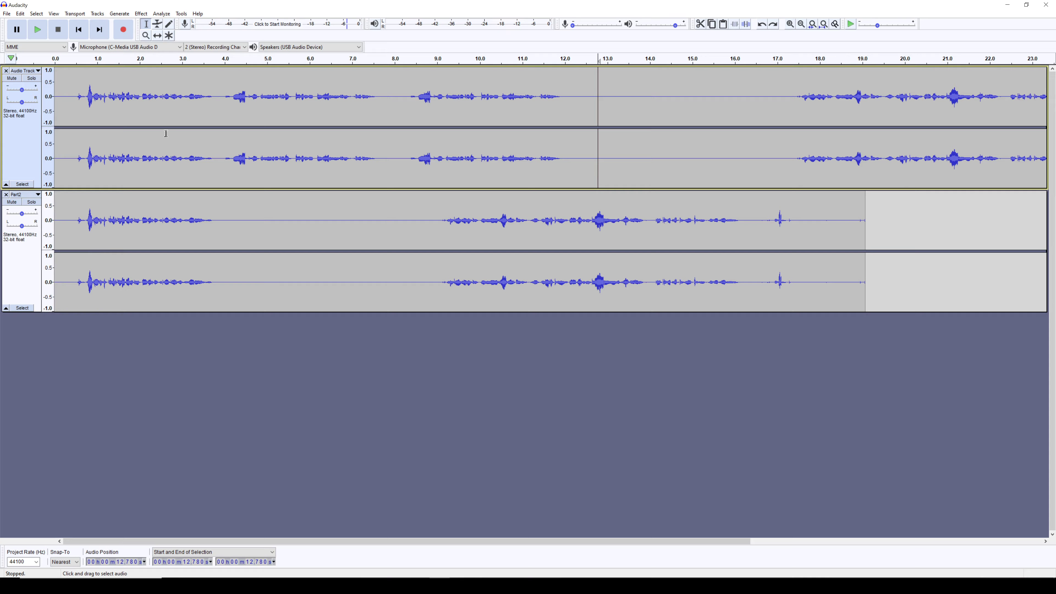
Step: Try muting and soloing the upper audio track, and restore both tracks to normal playback
click(11, 80)
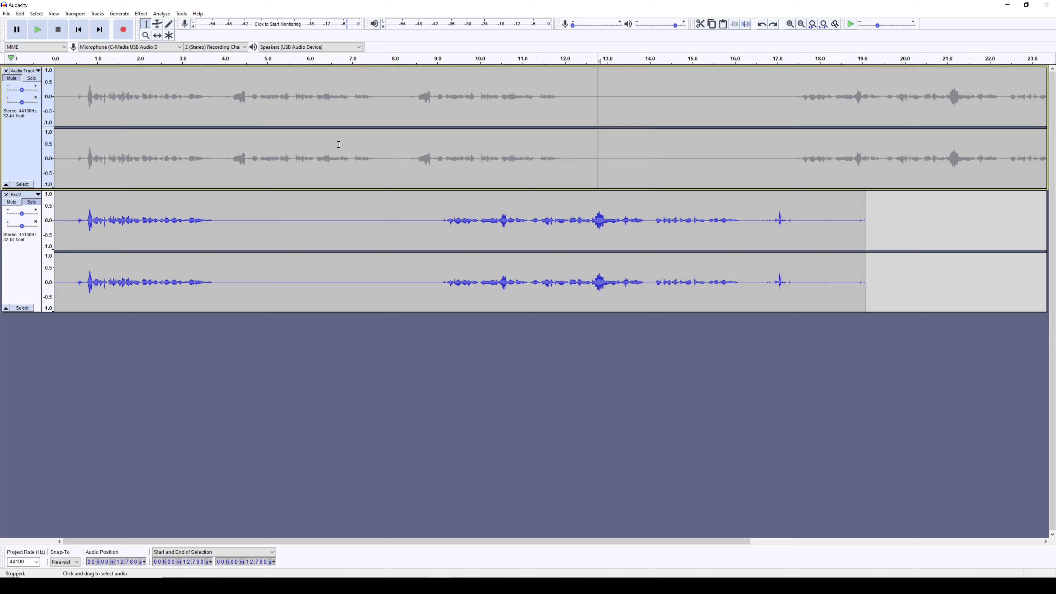
click(14, 79)
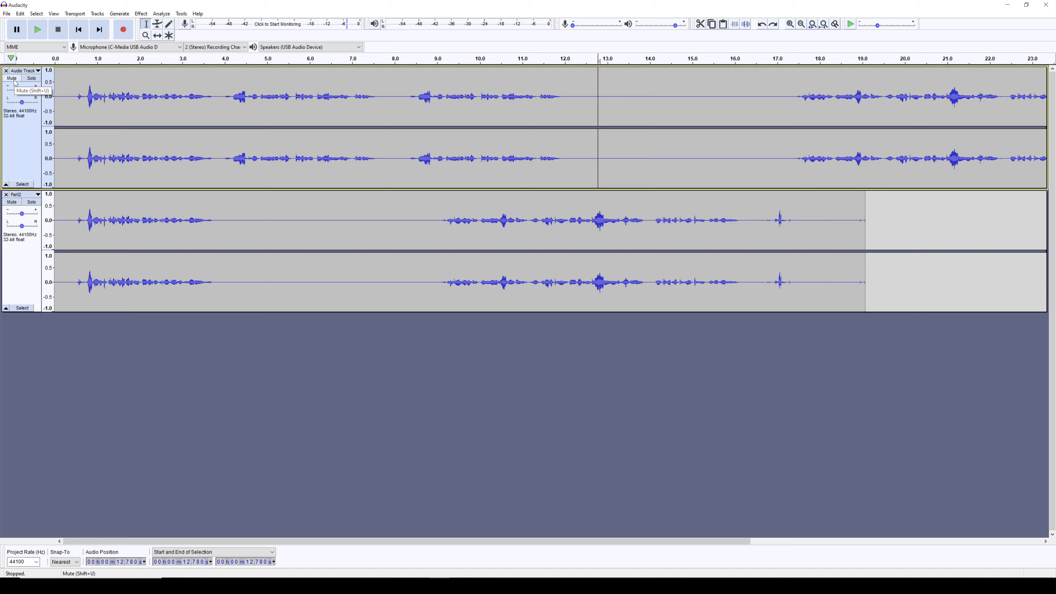
click(34, 79)
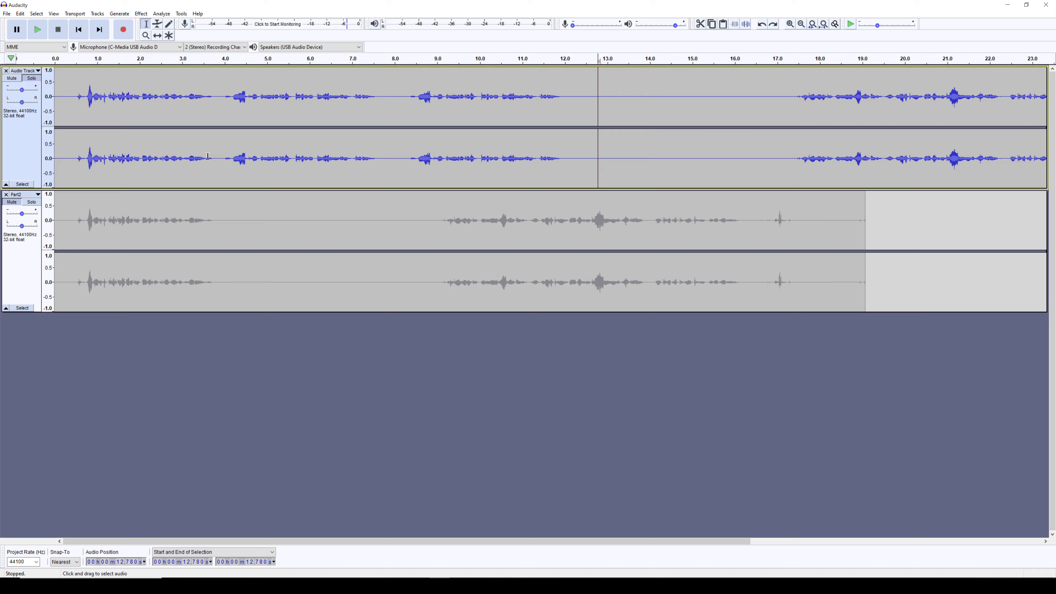
click(16, 79)
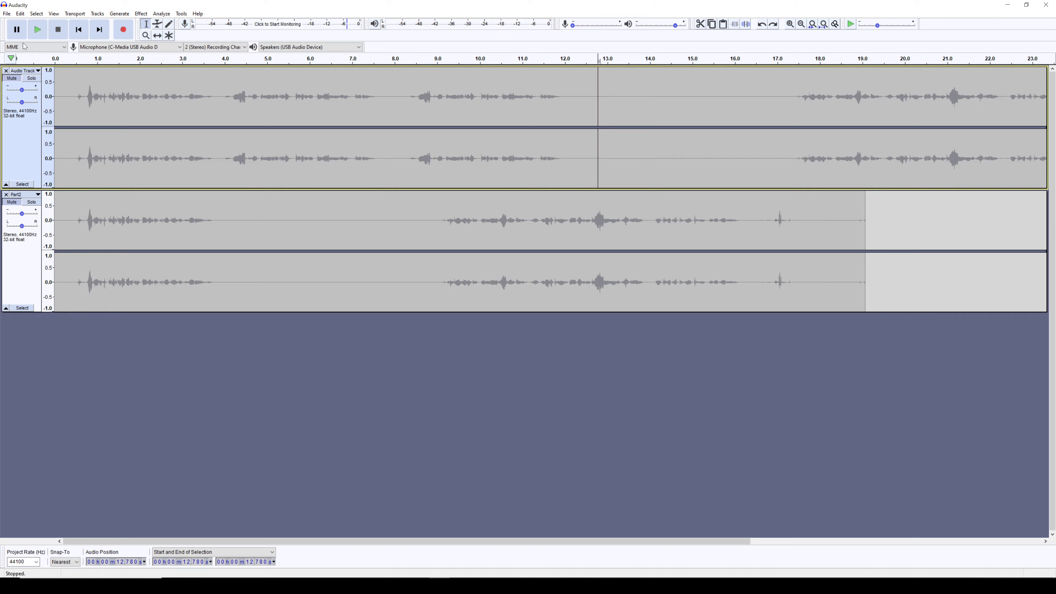
click(11, 78)
click(16, 195)
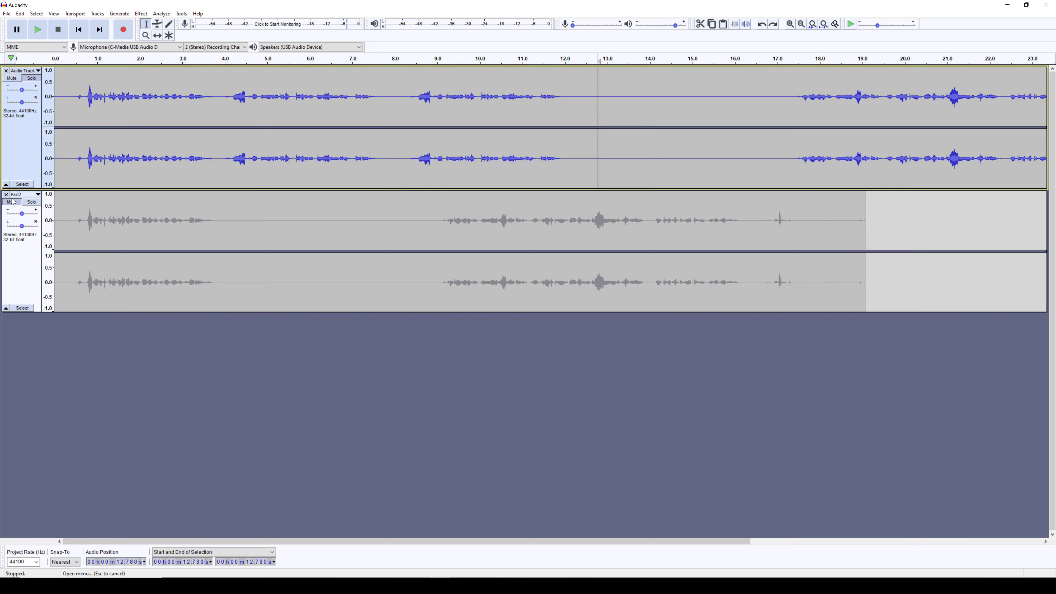
Step: Select each whole track in turn and both tracks together, and clear the selection
click(22, 184)
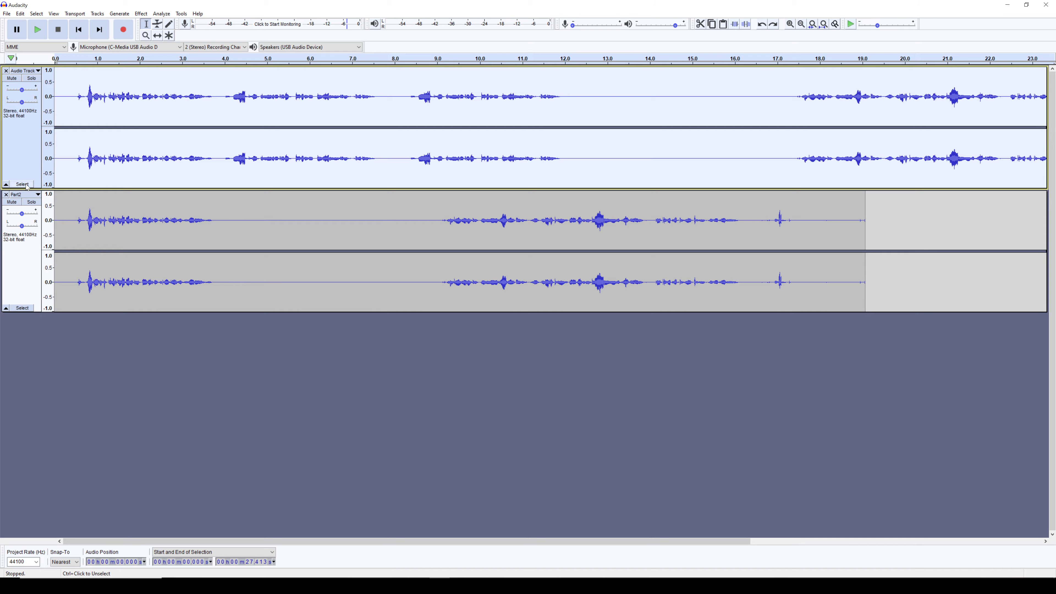
click(25, 309)
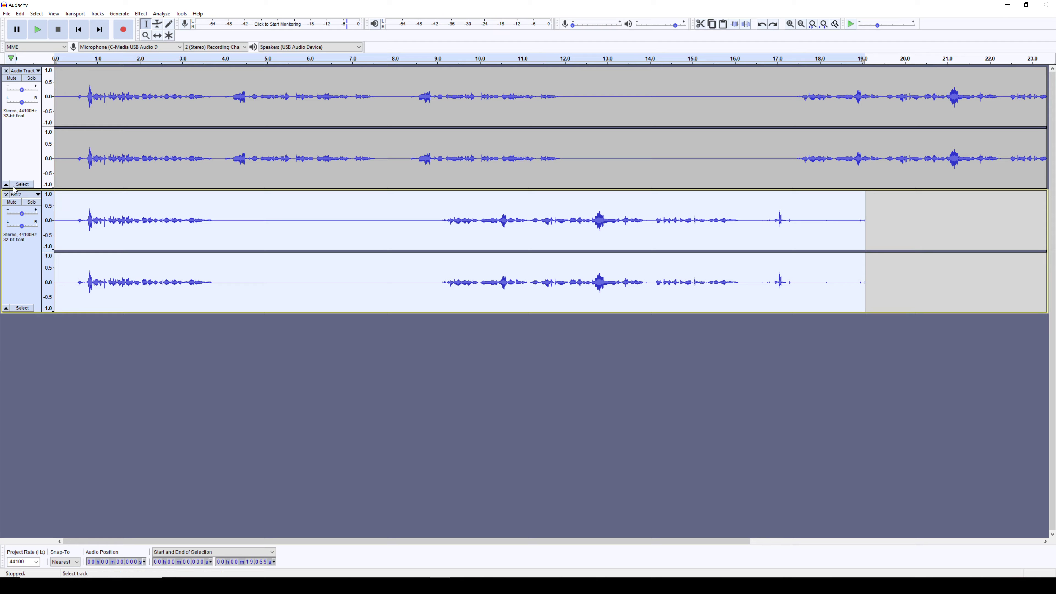
click(24, 184)
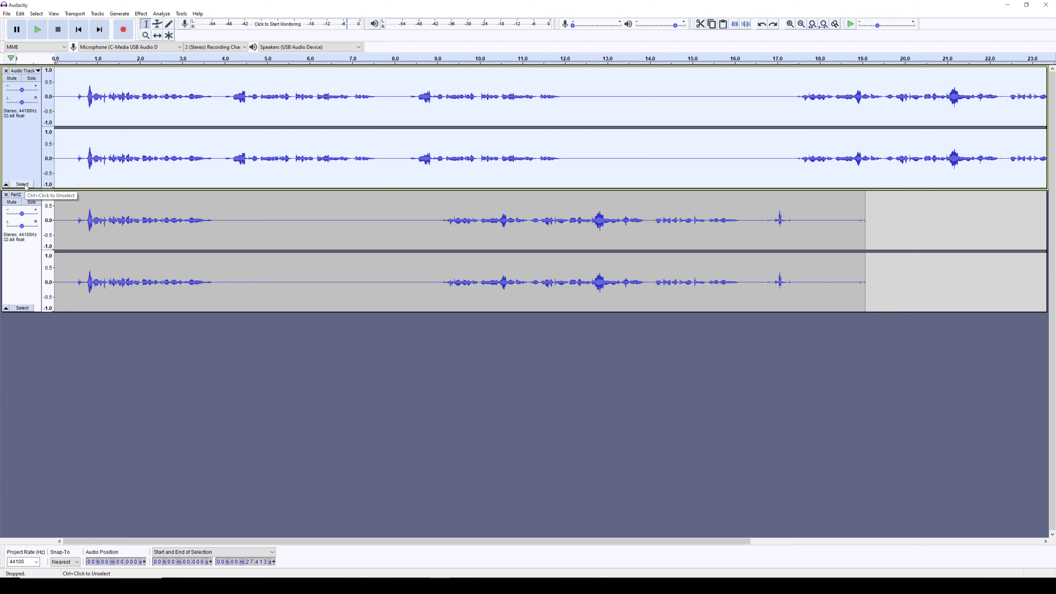
shift+click(24, 307)
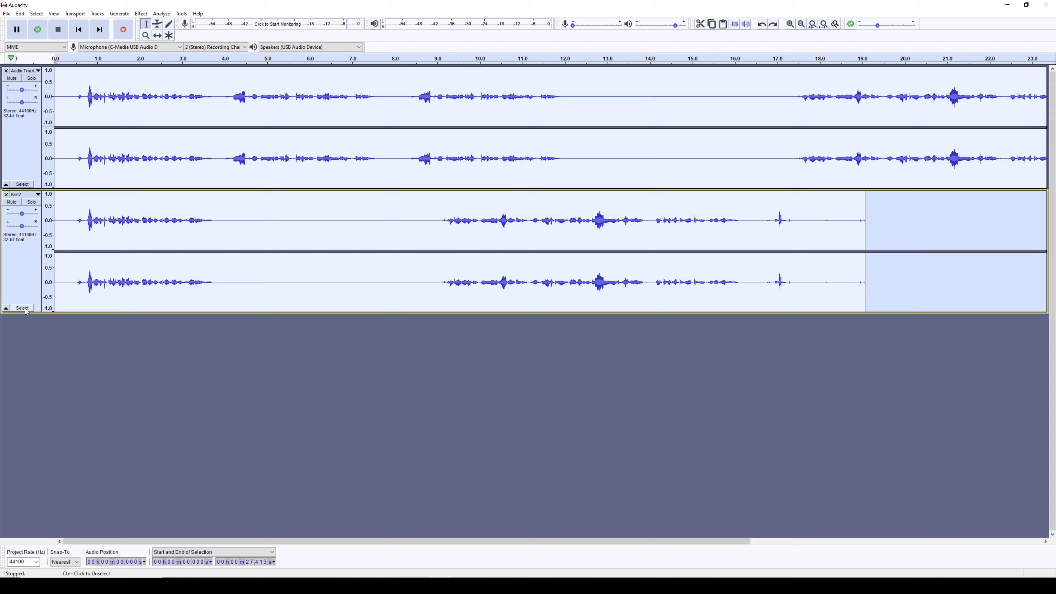
click(148, 125)
Step: Move the upper audio track to the bottom of the track list and back up above Part2
click(25, 70)
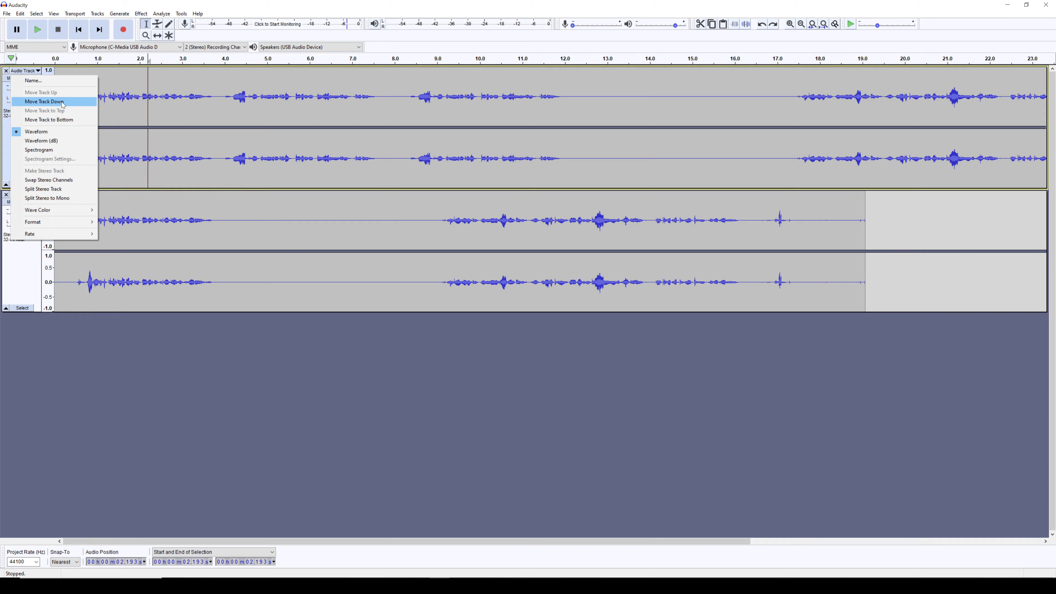
click(71, 120)
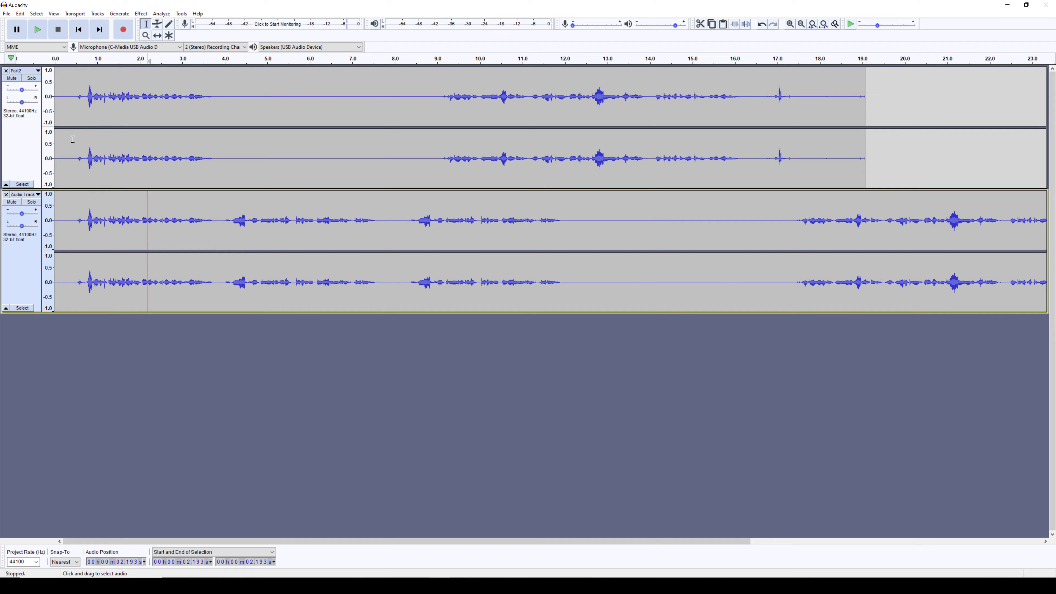
click(25, 194)
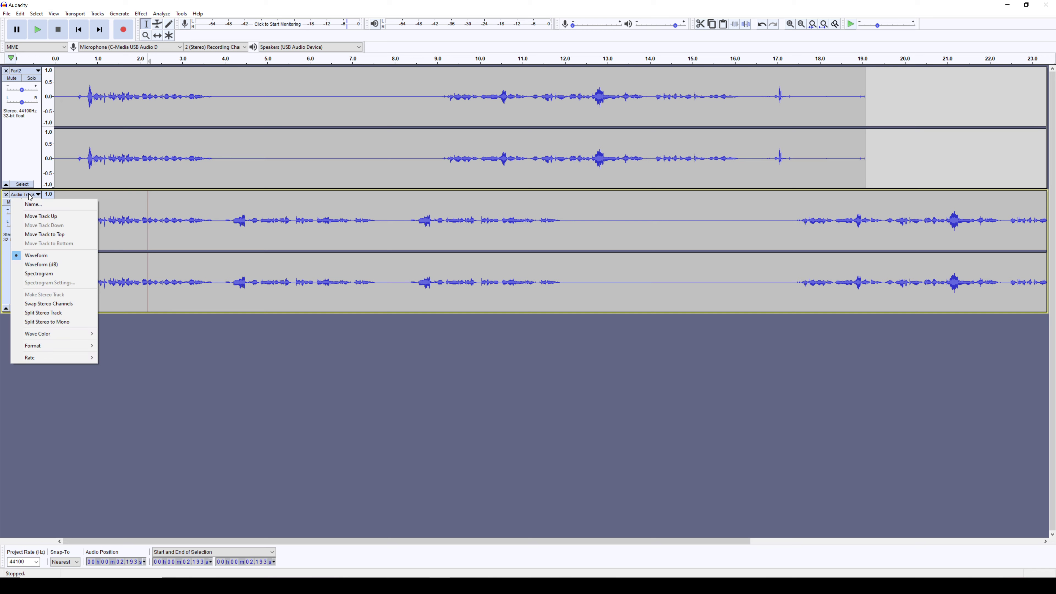
click(47, 218)
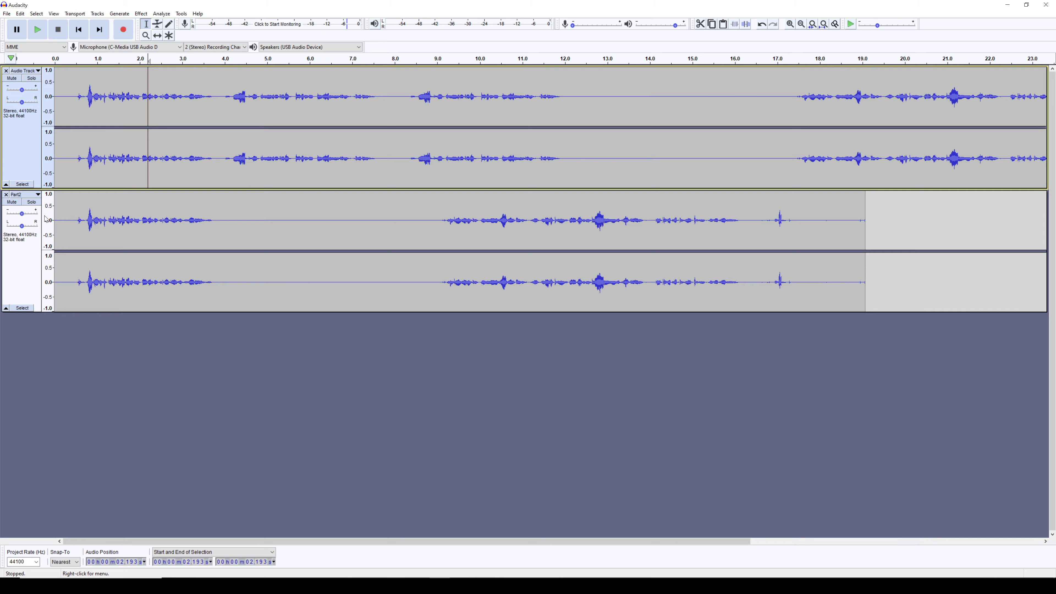